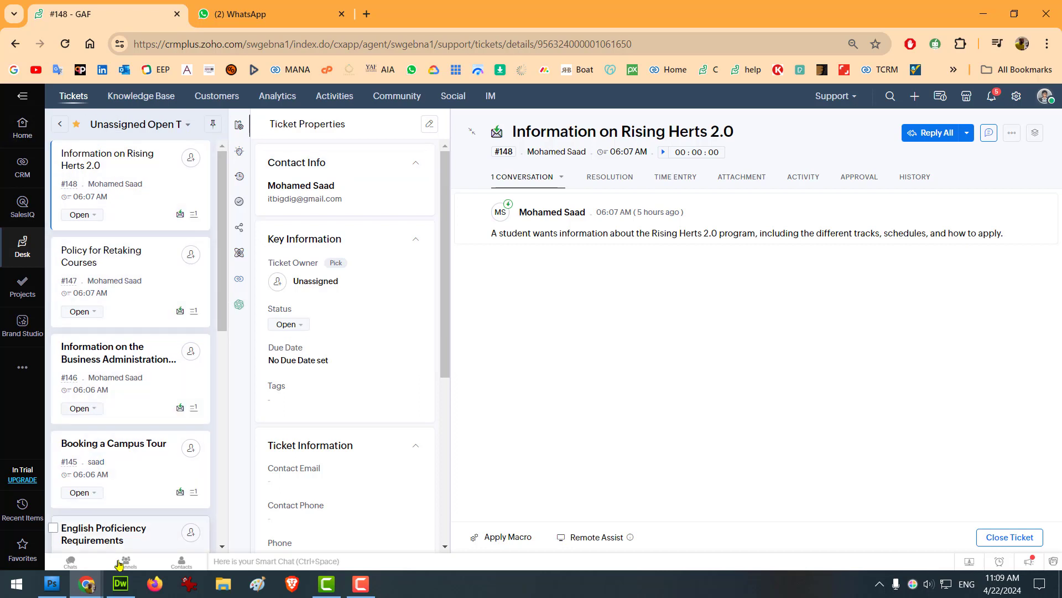
Reopen the "Information on Rising Herts 2.0" ticket from the unassigned open tickets list and view its selection actions in the side list
{"action": "left_click", "coordinate": [60, 123]}
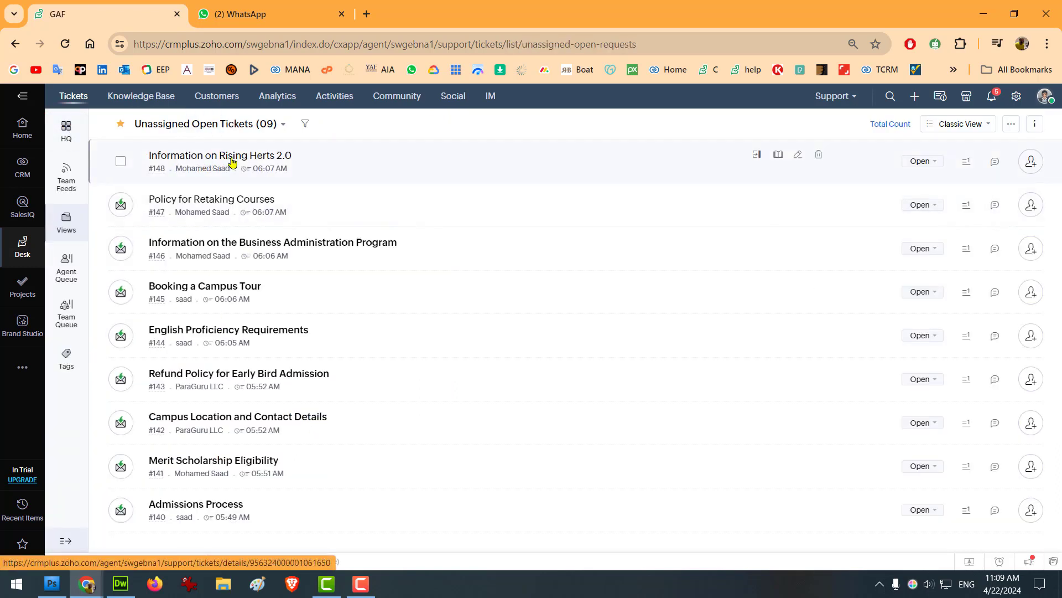
{"action": "left_click", "coordinate": [361, 161]}
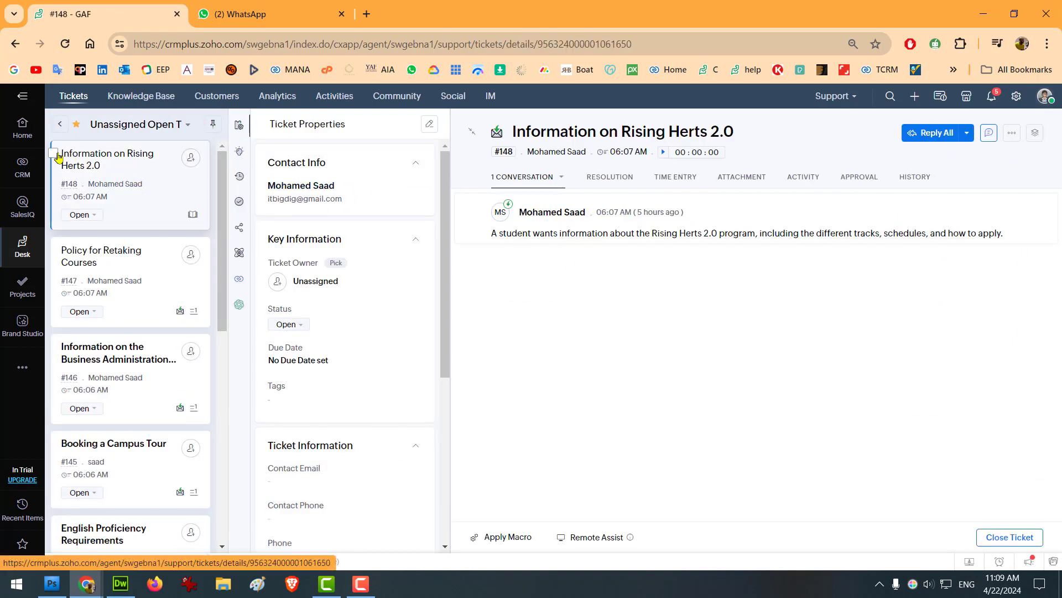
{"action": "left_click", "coordinate": [54, 153]}
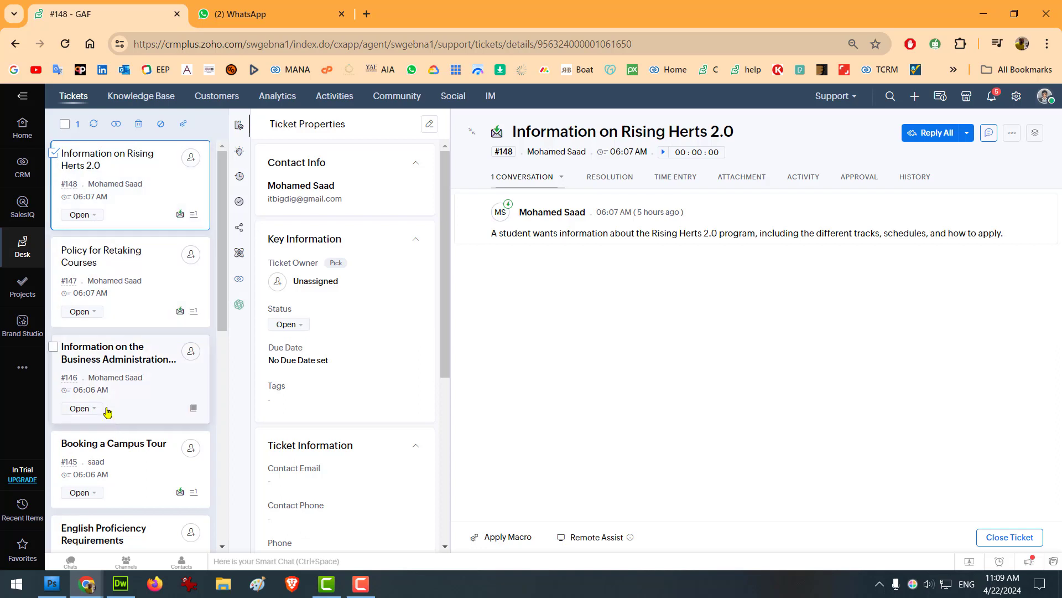
{"action": "left_click", "coordinate": [54, 154]}
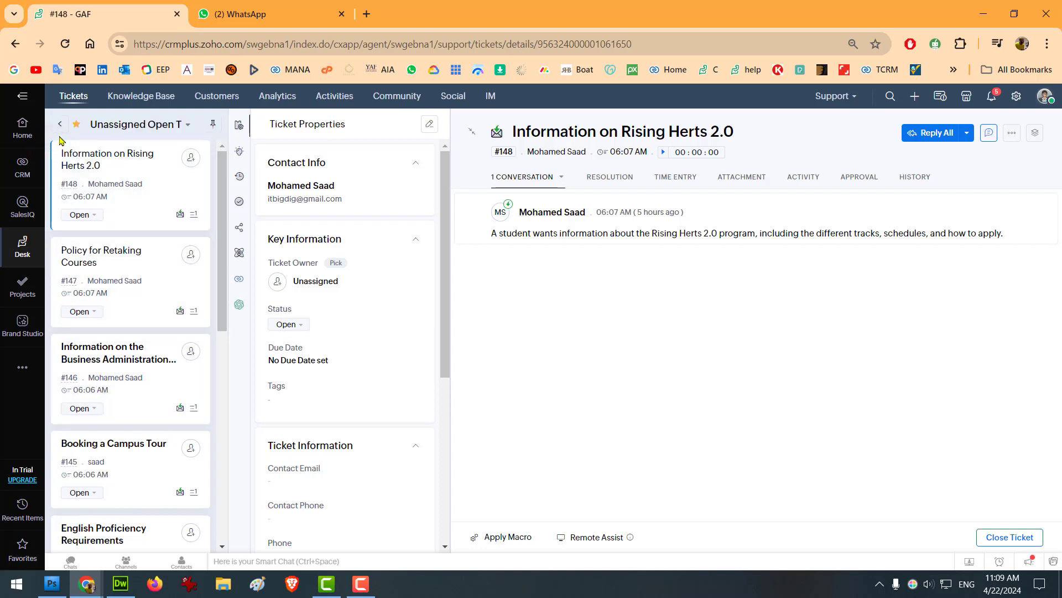
View the bulk actions available for the "Information on Rising Herts 2.0" ticket in the full tickets list and reopen the ticket
{"action": "left_click", "coordinate": [62, 132]}
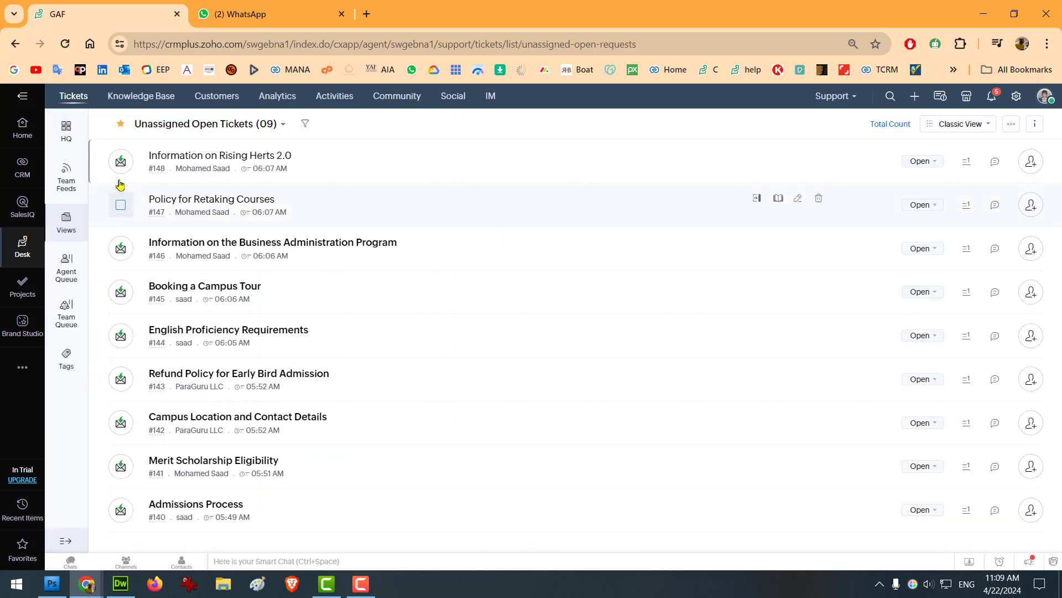
{"action": "left_click", "coordinate": [122, 161]}
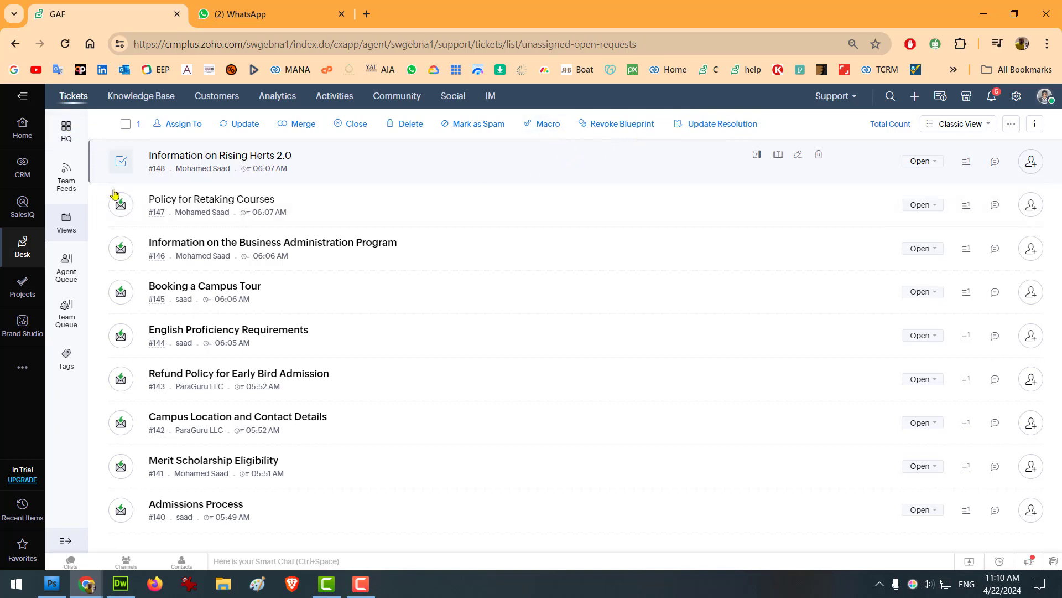
{"action": "left_click", "coordinate": [122, 161]}
{"action": "left_click", "coordinate": [342, 163]}
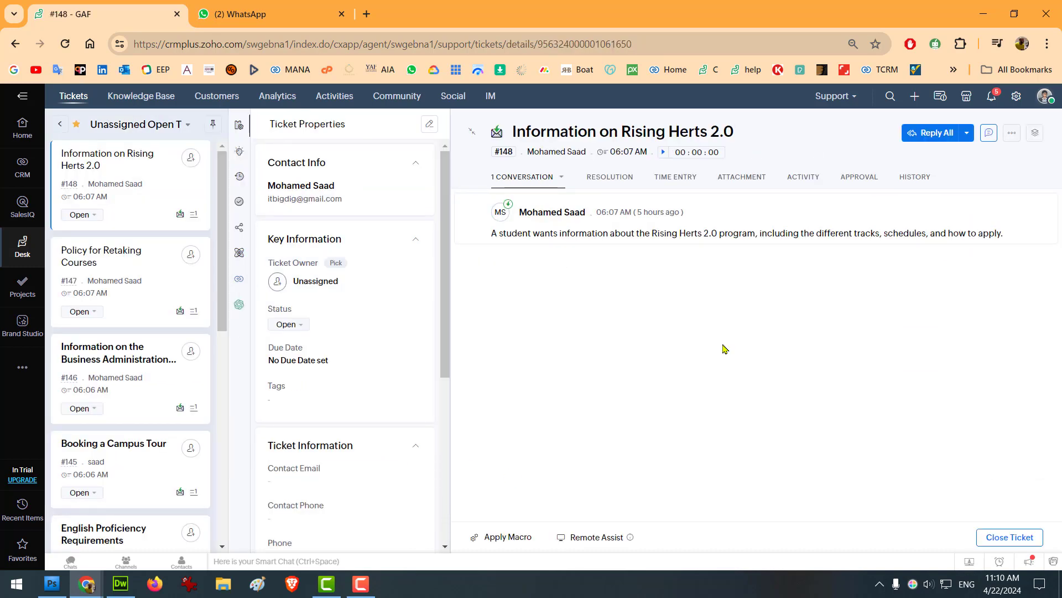
Unpin the ticket list to enlarge the "Information on Rising Herts 2.0" ticket and start its timer
{"action": "left_click", "coordinate": [212, 128]}
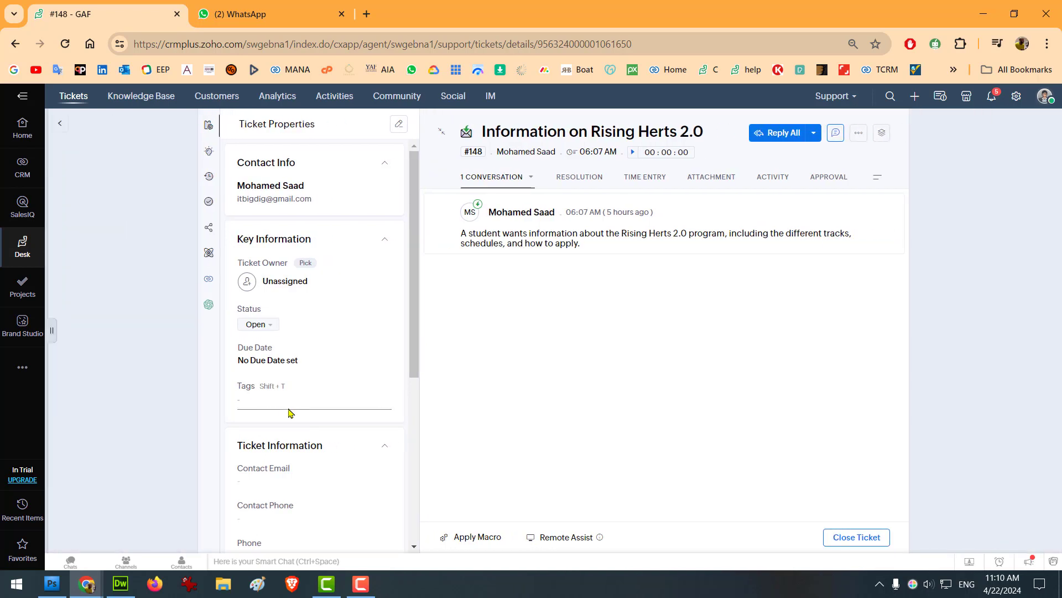
{"action": "left_click", "coordinate": [57, 332]}
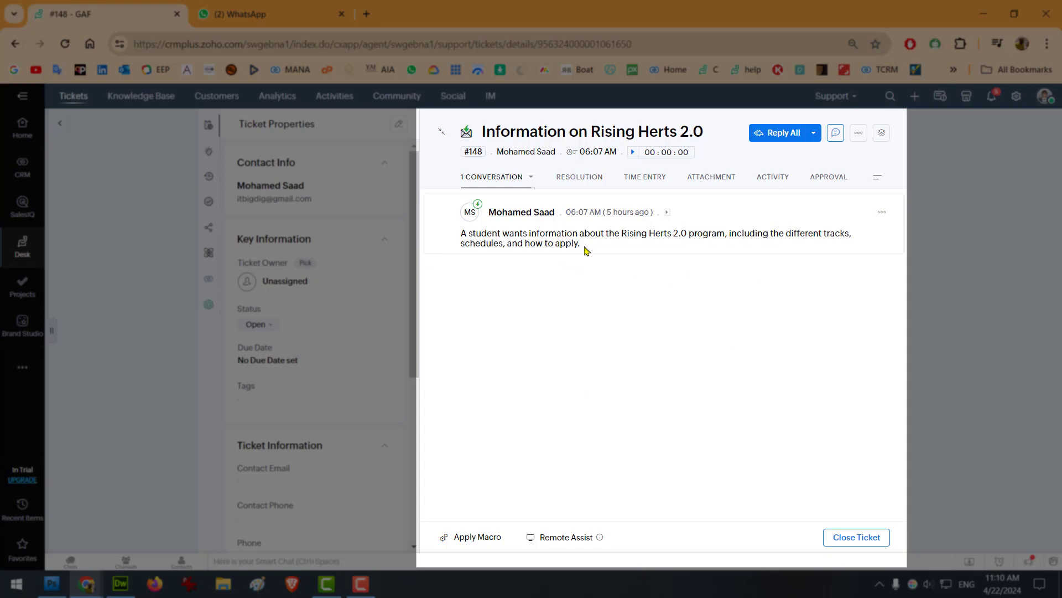
{"action": "triple_click", "coordinate": [515, 244]}
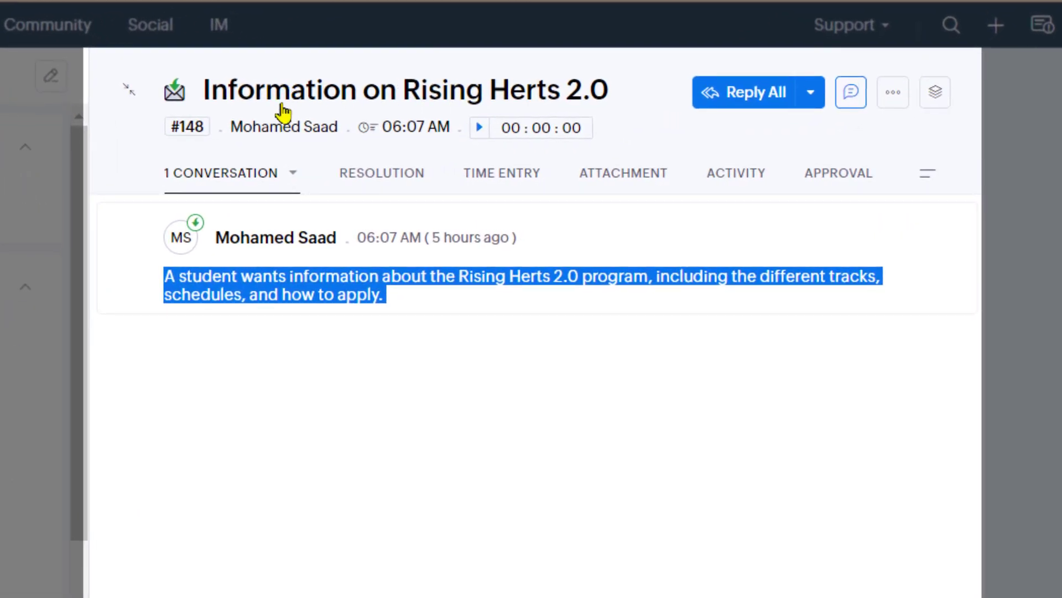
{"action": "mouse_move", "coordinate": [282, 132]}
{"action": "left_click", "coordinate": [481, 128]}
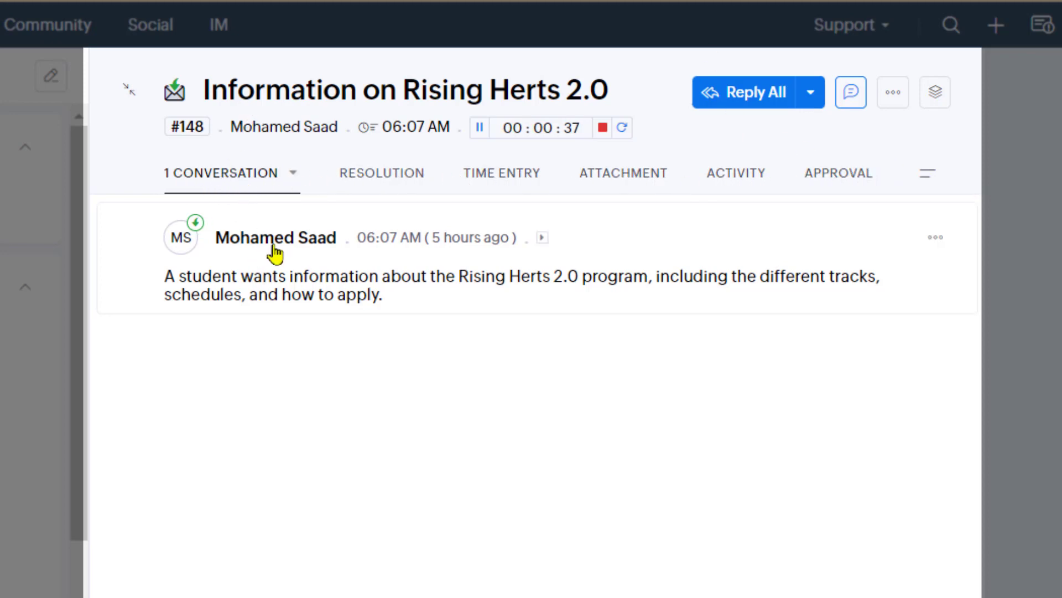
View the ticket's history and its approvals
{"action": "left_click", "coordinate": [927, 176]}
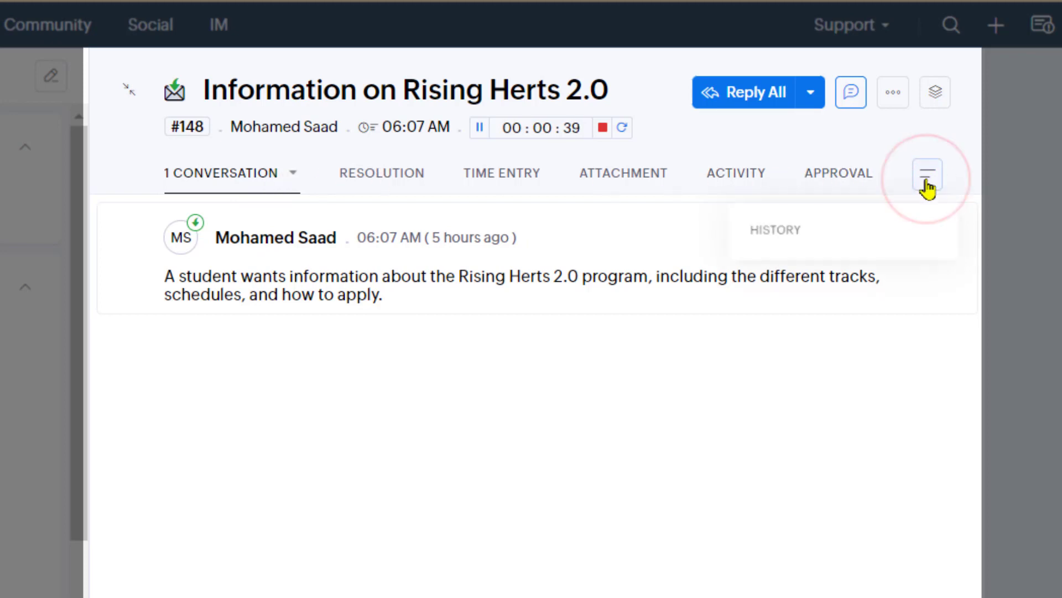
{"action": "left_click", "coordinate": [795, 233]}
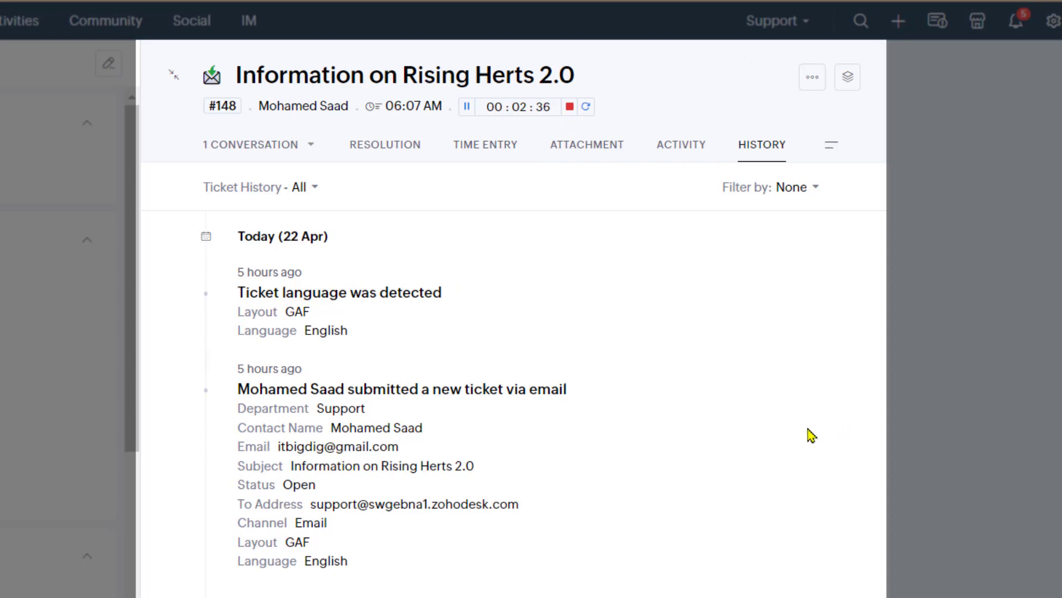
{"action": "left_click", "coordinate": [832, 154]}
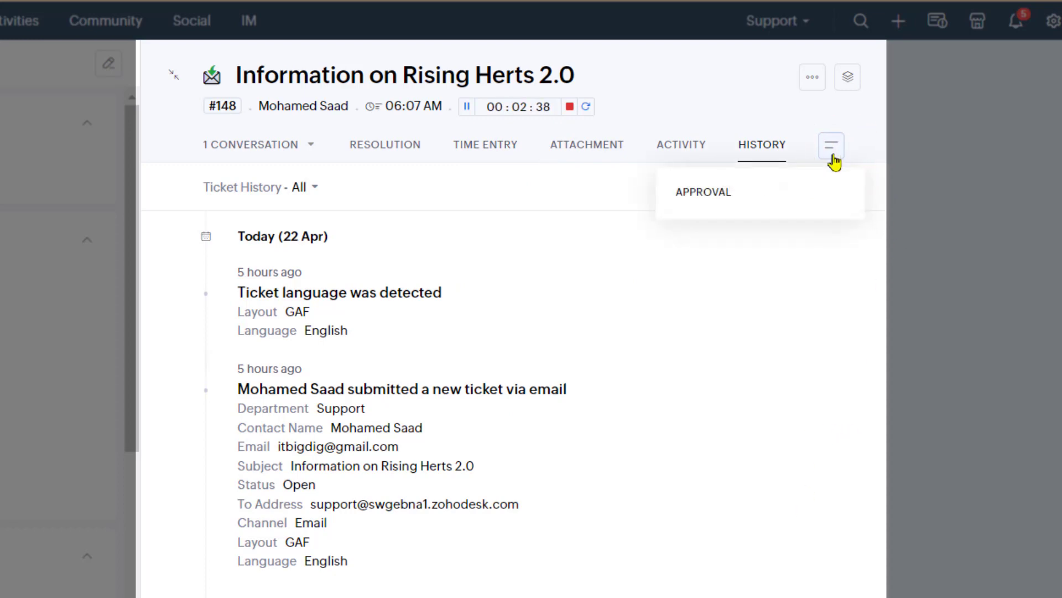
{"action": "left_click", "coordinate": [764, 200]}
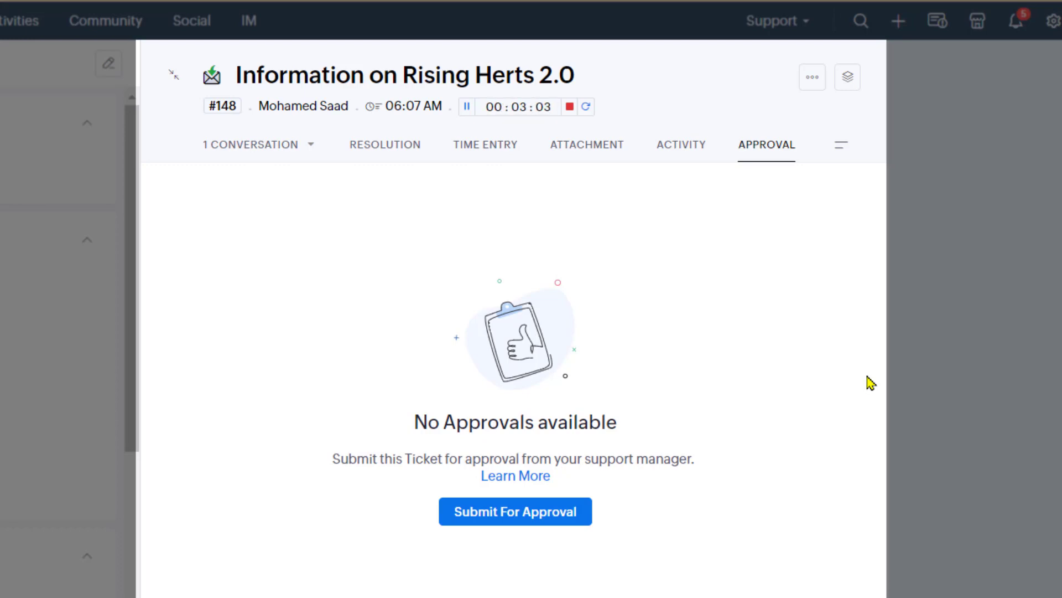
Examine the approver, subject and description fields of the ticket's approval request form and leave it without submitting
{"action": "left_click", "coordinate": [541, 512]}
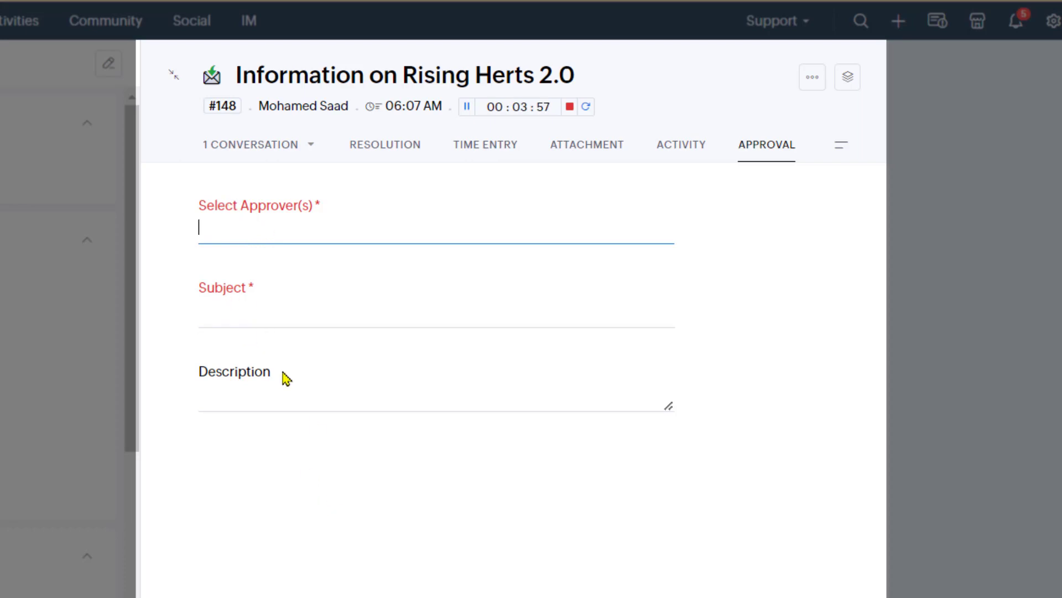
{"action": "left_click", "coordinate": [237, 310]}
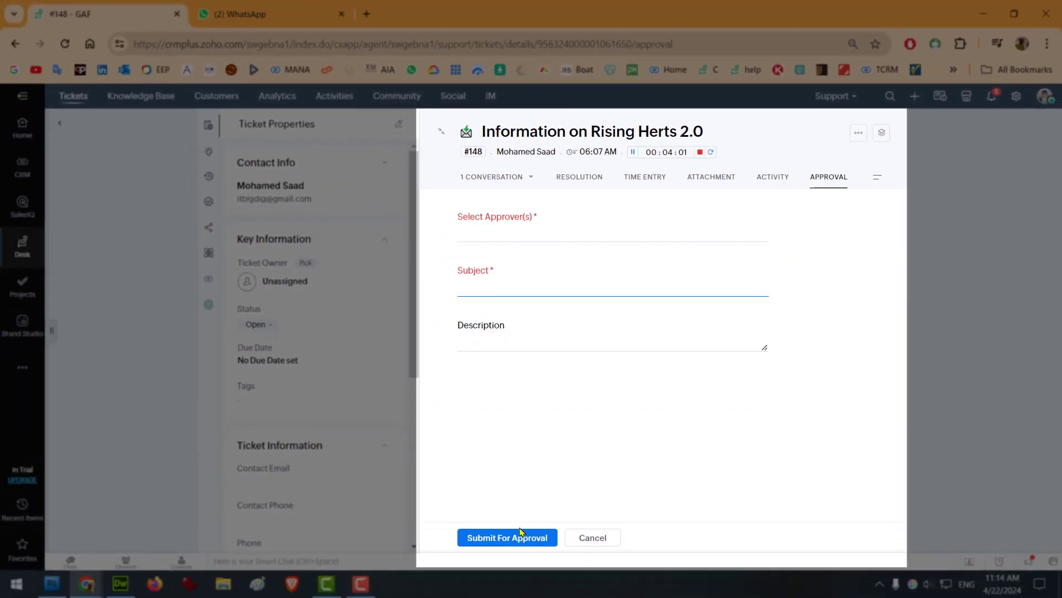
{"action": "left_click", "coordinate": [583, 545]}
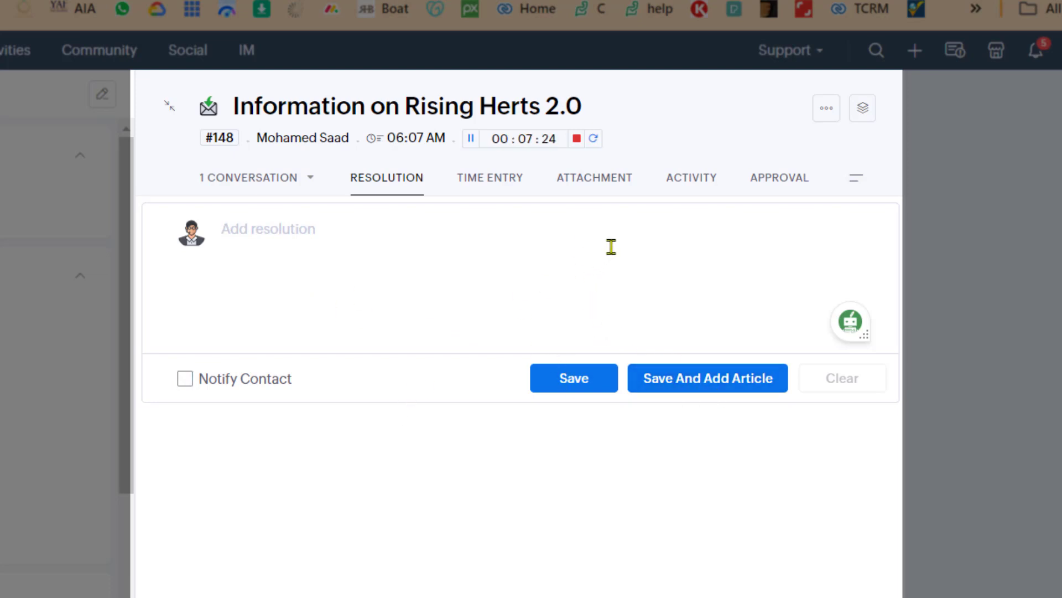
Open a new task form from the ticket's activities and examine the available task statuses
{"action": "left_click", "coordinate": [699, 195]}
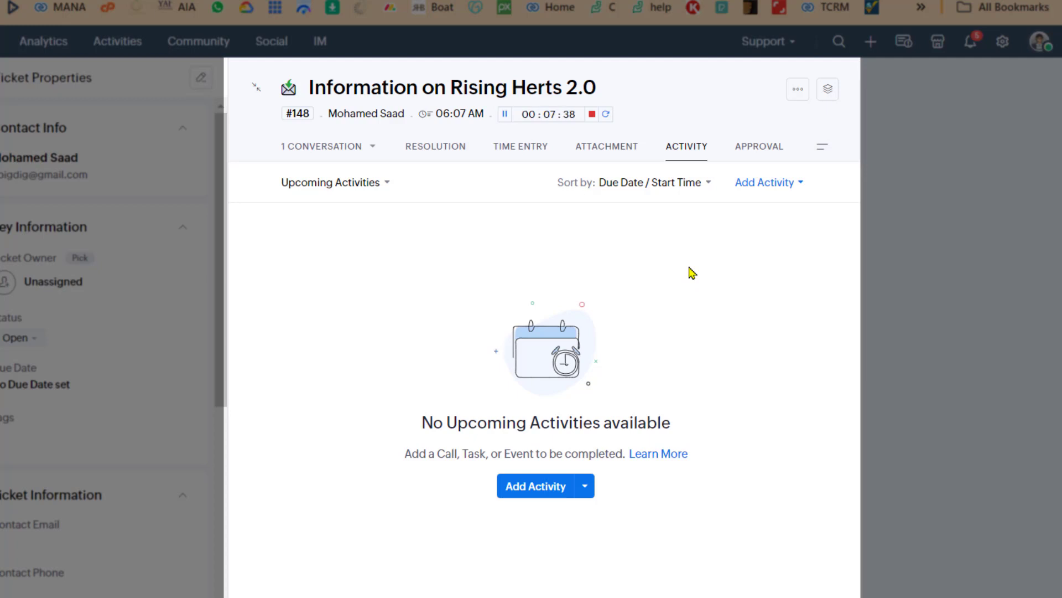
{"action": "left_click", "coordinate": [559, 485]}
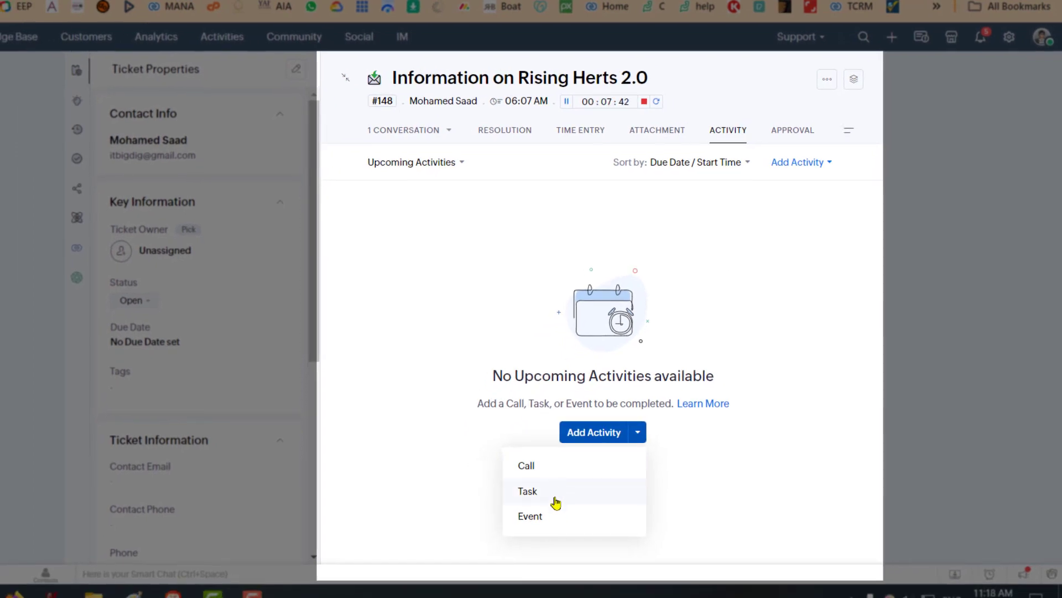
{"action": "left_click", "coordinate": [527, 492]}
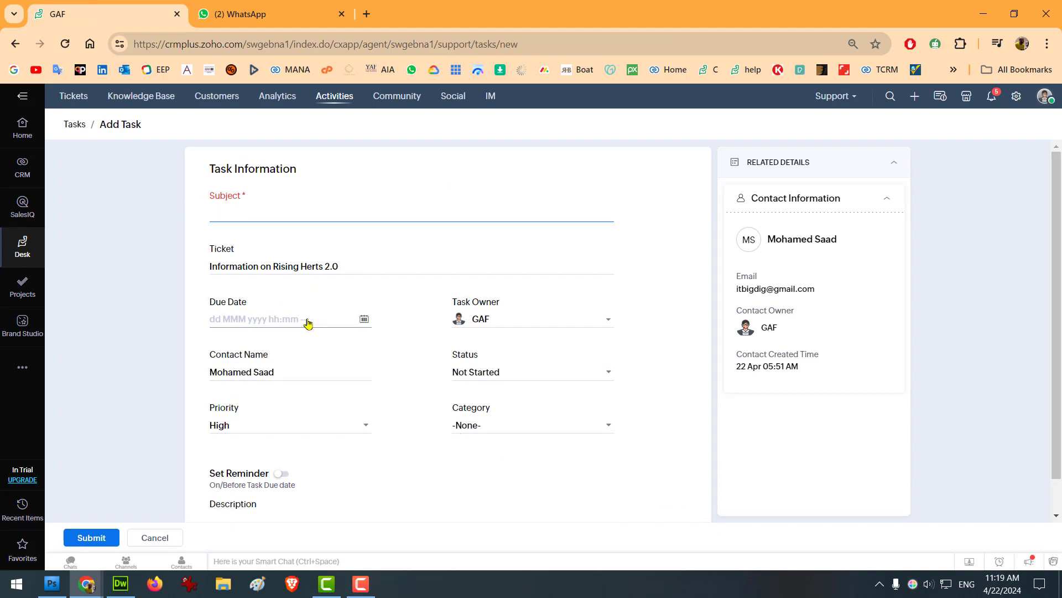
{"action": "left_click", "coordinate": [499, 379]}
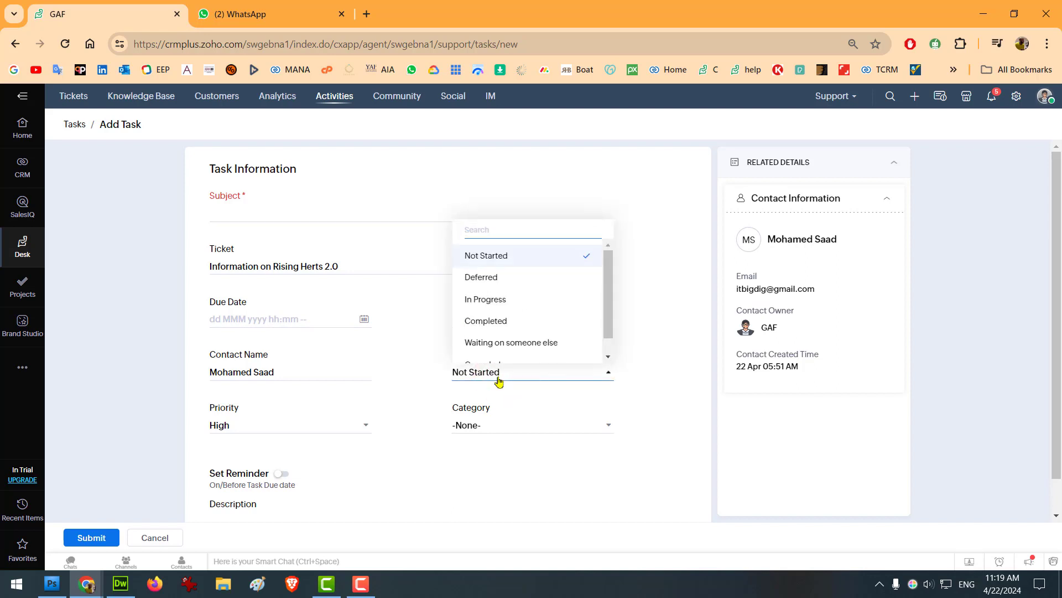
{"action": "scroll", "coordinate": [534, 299], "scroll_direction": "down", "scroll_amount": 1}
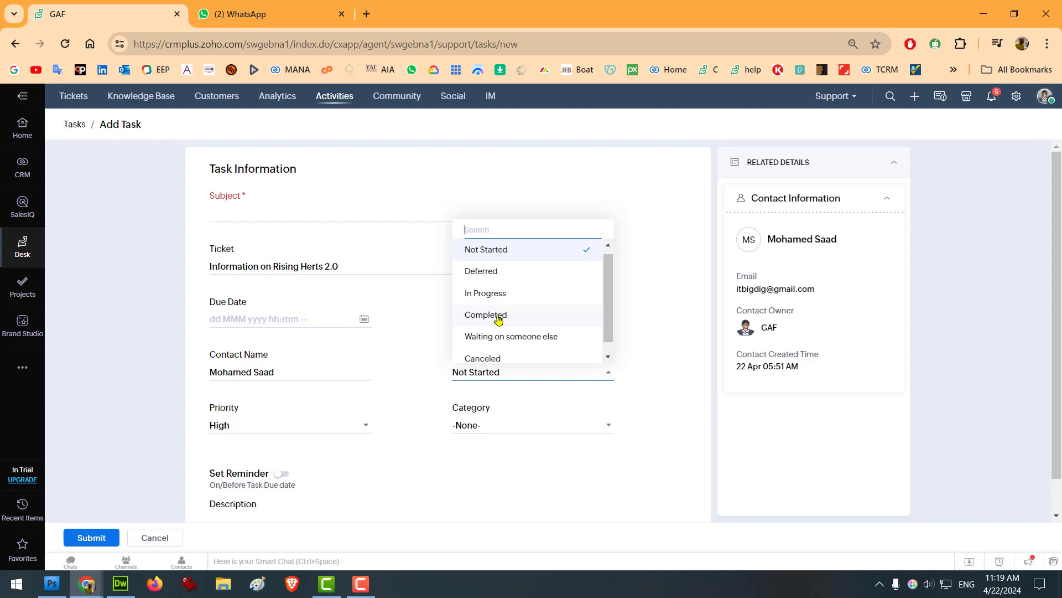
{"action": "scroll", "coordinate": [499, 320], "scroll_direction": "down", "scroll_amount": 1}
Turn on the reminder for the new task and review the remaining task fields
{"action": "left_click", "coordinate": [281, 441]}
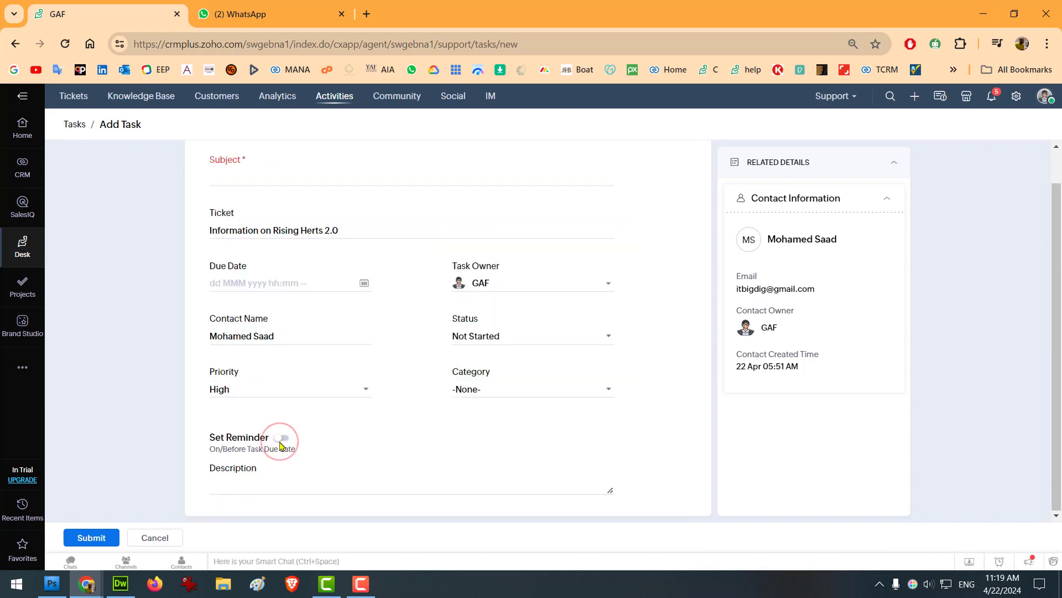
{"action": "left_click", "coordinate": [279, 441]}
{"action": "scroll", "coordinate": [301, 452], "scroll_direction": "down", "scroll_amount": 1}
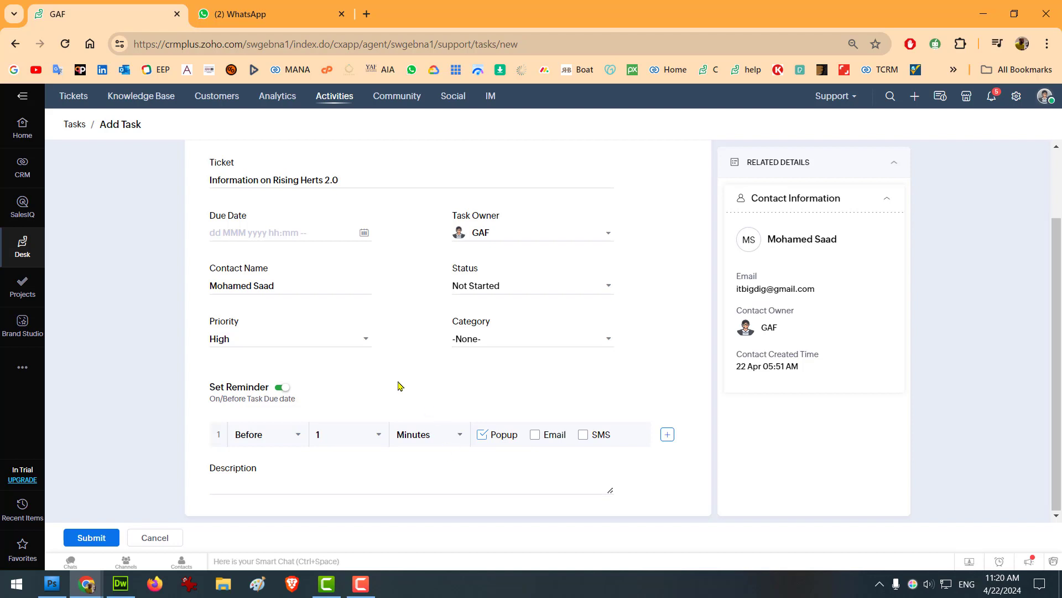
{"action": "scroll", "coordinate": [195, 447], "scroll_direction": "up", "scroll_amount": 1}
{"action": "scroll", "coordinate": [195, 447], "scroll_direction": "up", "scroll_amount": 1}
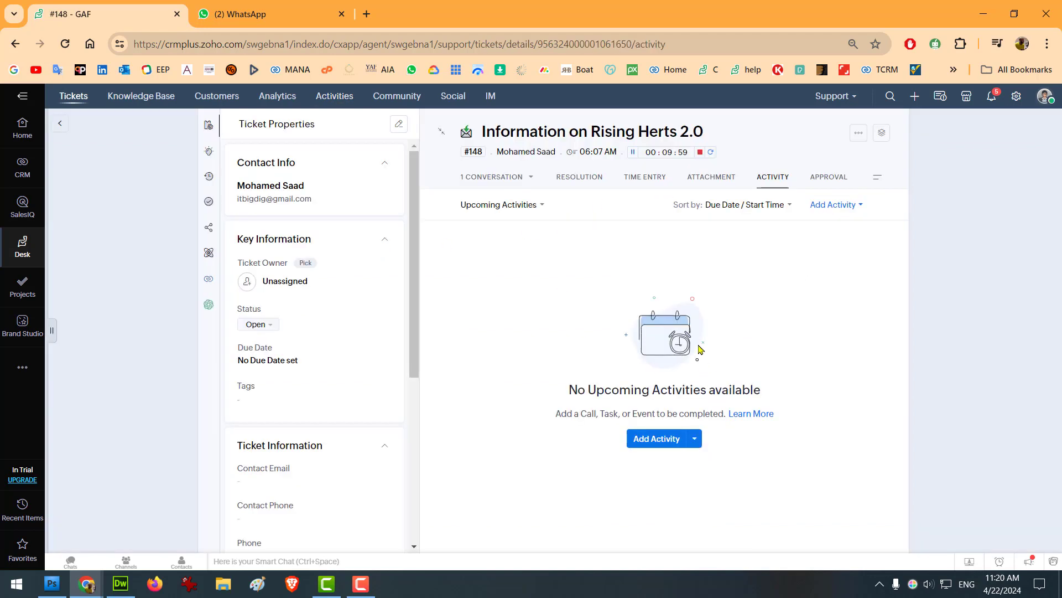
View the ticket's attachments and time entries
{"action": "left_click", "coordinate": [712, 177]}
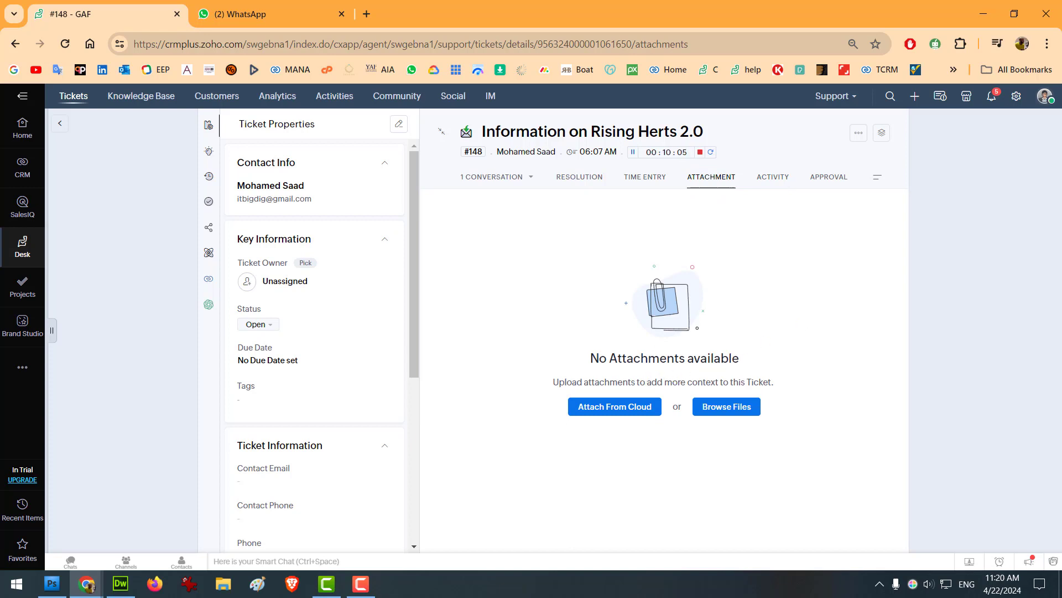
{"action": "left_click", "coordinate": [634, 180]}
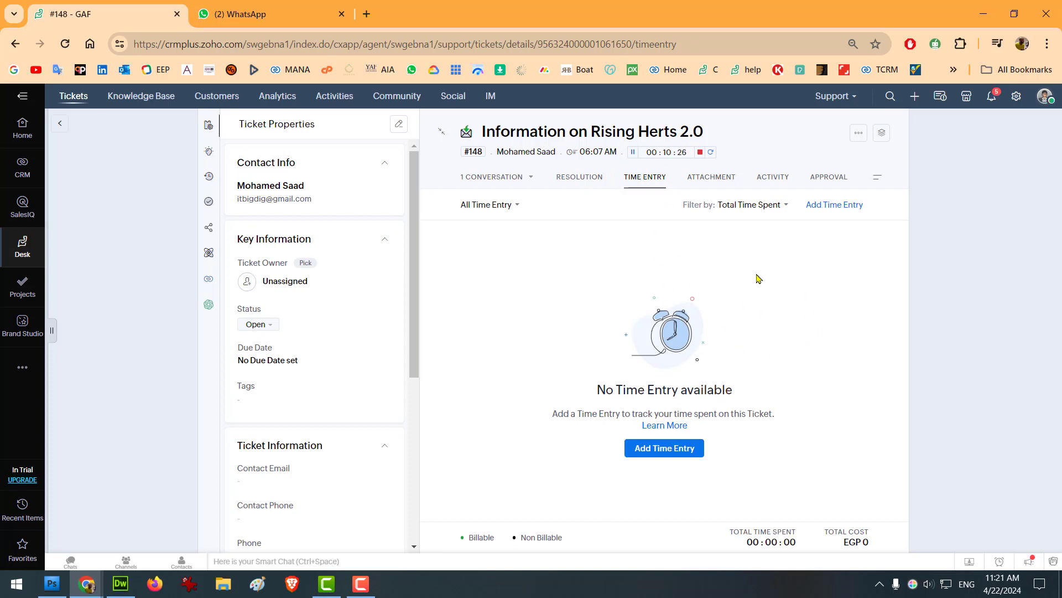
Stop the ticket's timer to log a time entry and view the details of the logged entry
{"action": "left_click", "coordinate": [700, 155]}
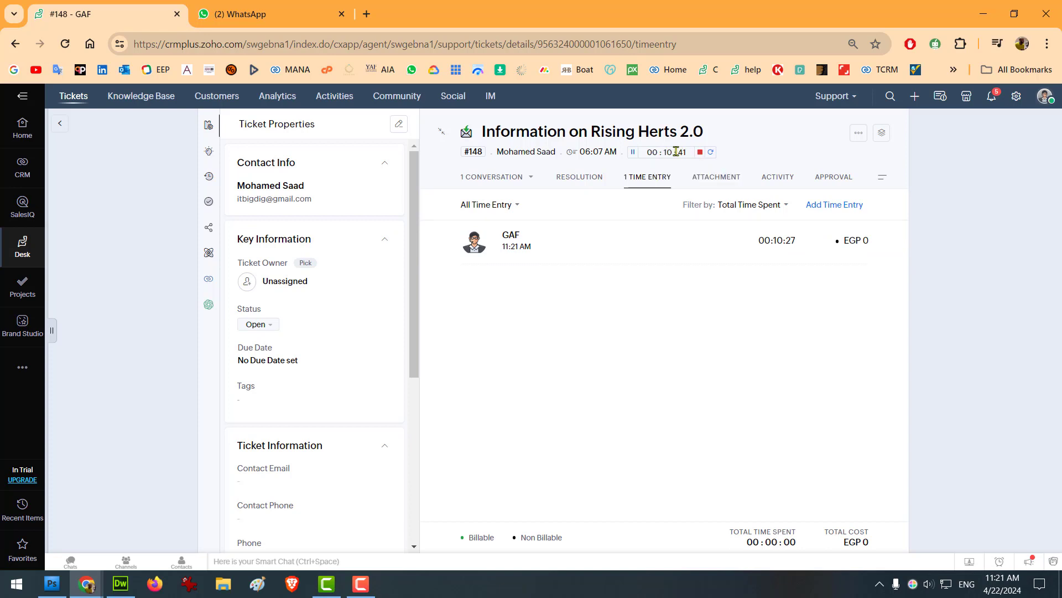
{"action": "left_click", "coordinate": [653, 243]}
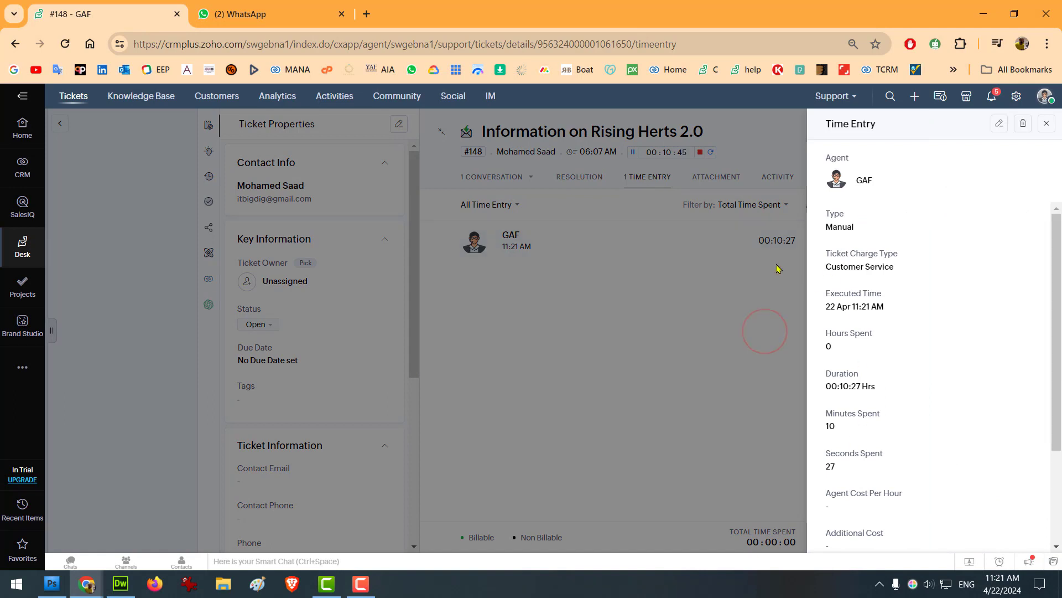
{"action": "left_click", "coordinate": [1046, 124]}
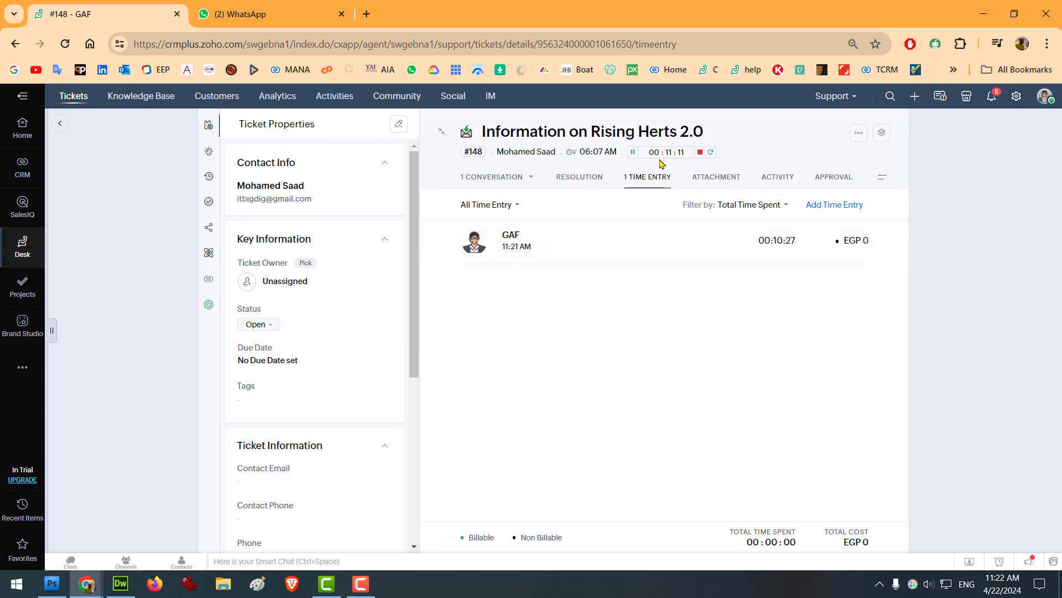
Try to pause and stop the running ticket timer, and reload the ticket page in its Resolution section
{"action": "left_click", "coordinate": [633, 153]}
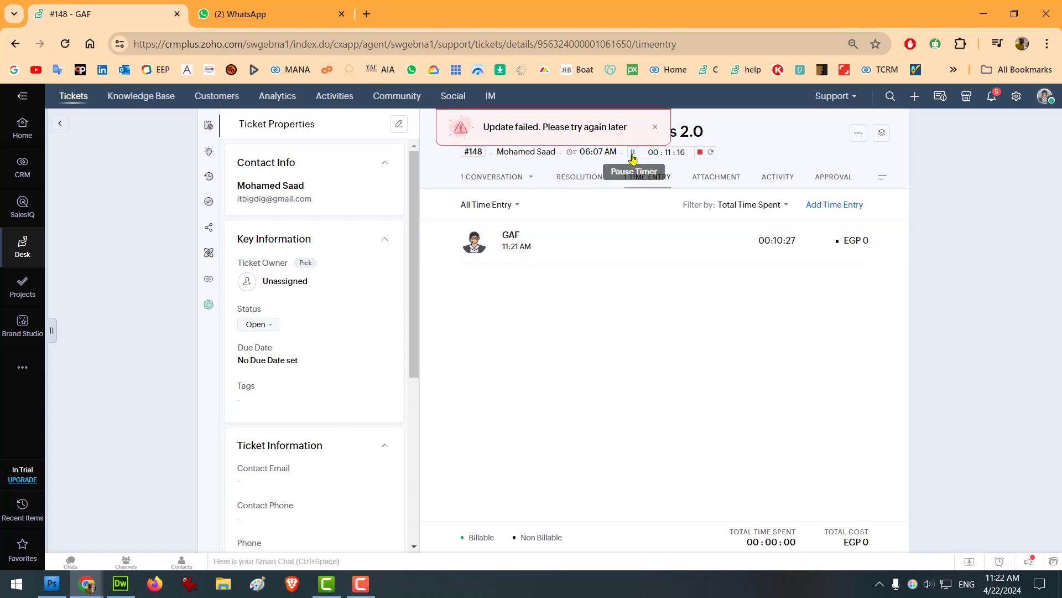
{"action": "left_click", "coordinate": [587, 177]}
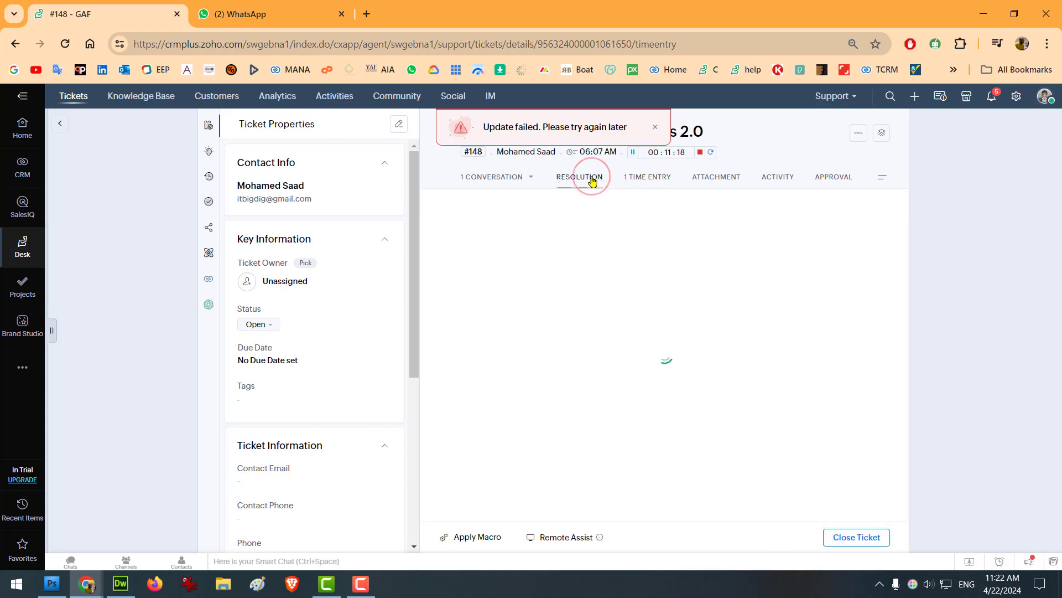
{"action": "left_click", "coordinate": [700, 153]}
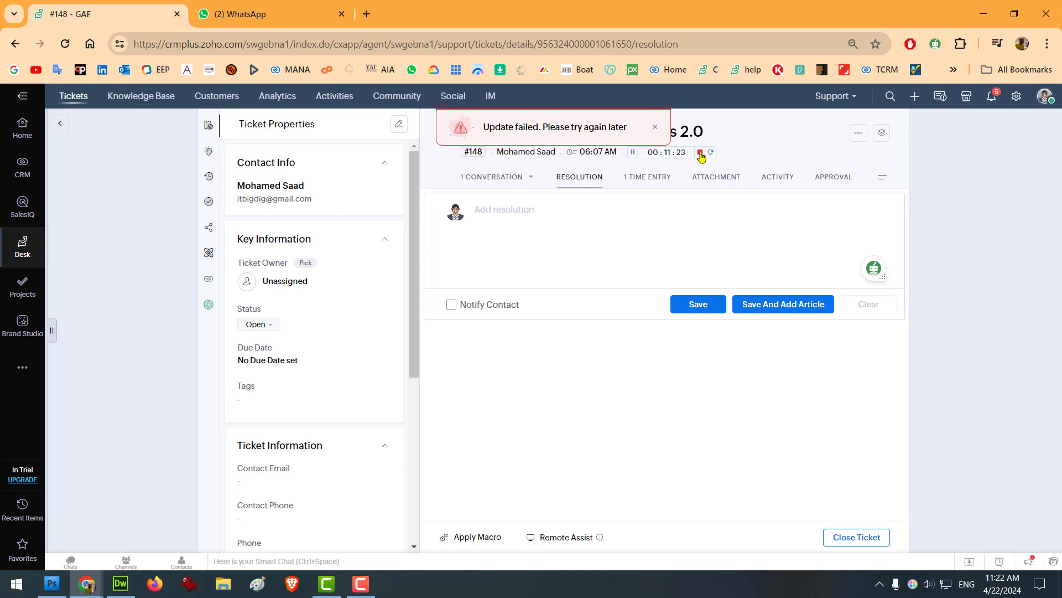
{"action": "left_click", "coordinate": [65, 44]}
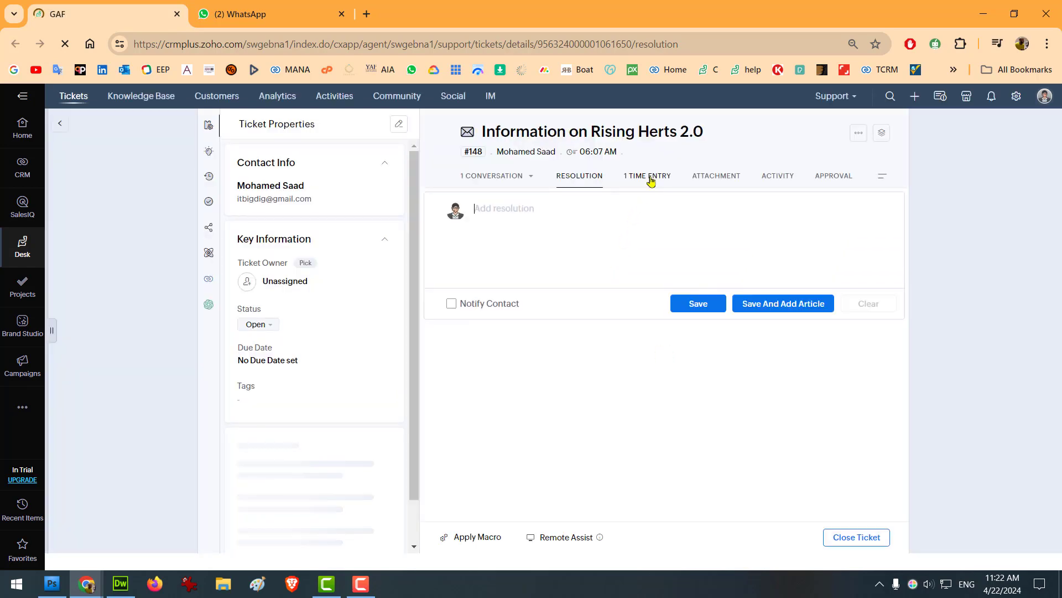
Start the ticket's timer from its time entries and view the additional ticket actions, including the departments available for moving it
{"action": "left_click", "coordinate": [651, 180]}
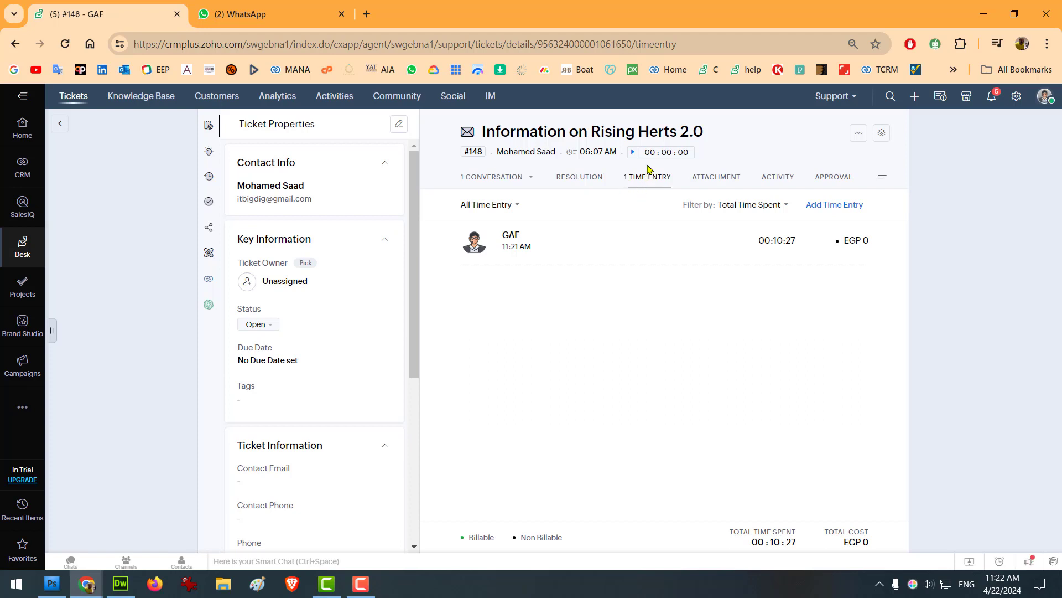
{"action": "left_click", "coordinate": [632, 152]}
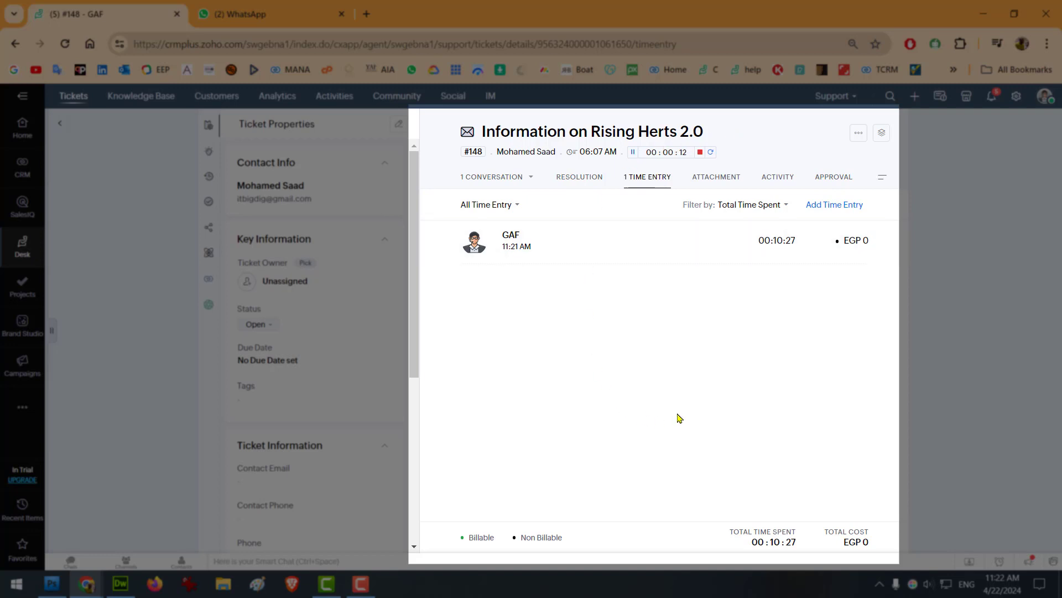
{"action": "left_click", "coordinate": [865, 137]}
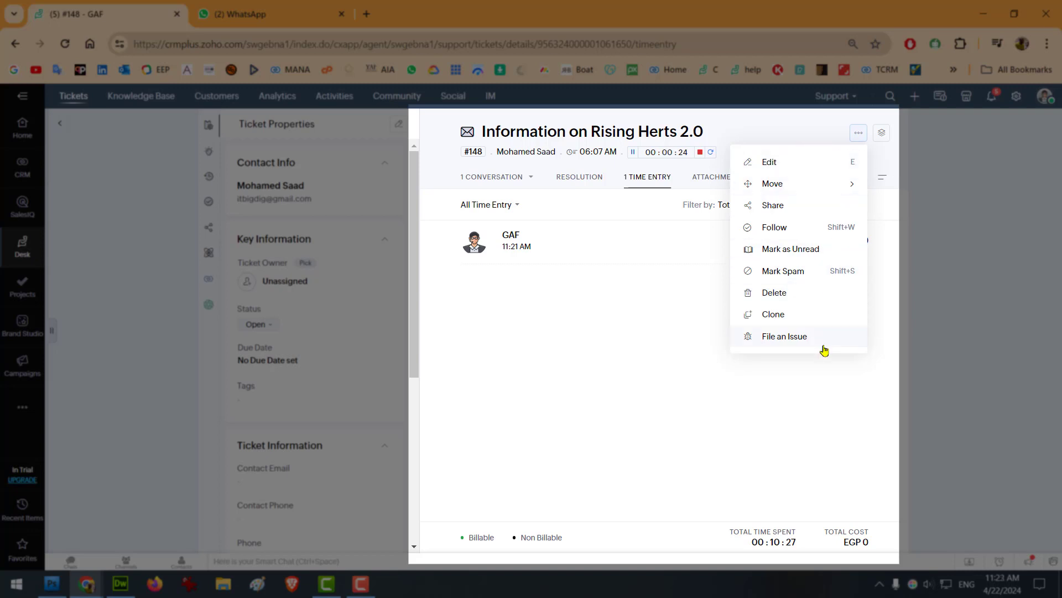
{"action": "left_click", "coordinate": [821, 193]}
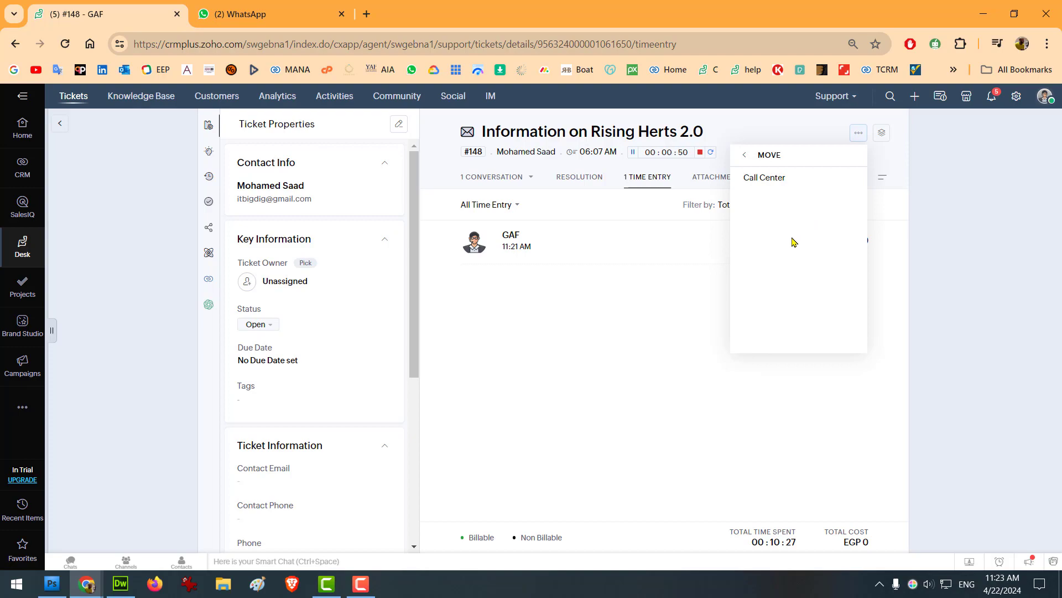
Open the Marketplace for ticket extensions, filter all extensions by the Paid price option and browse the listed apps
{"action": "left_click", "coordinate": [882, 133]}
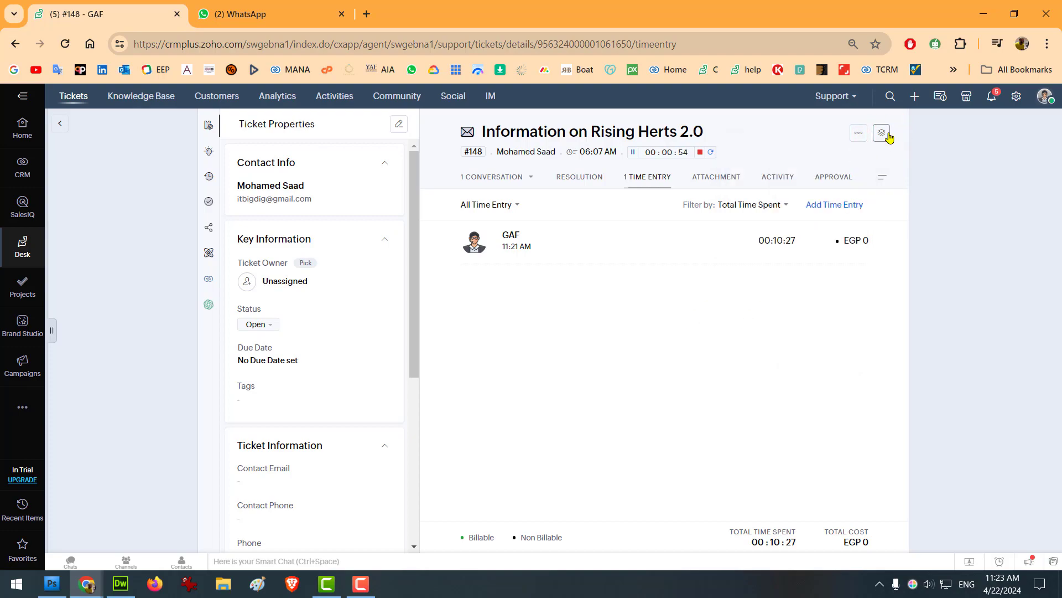
{"action": "left_click", "coordinate": [889, 136]}
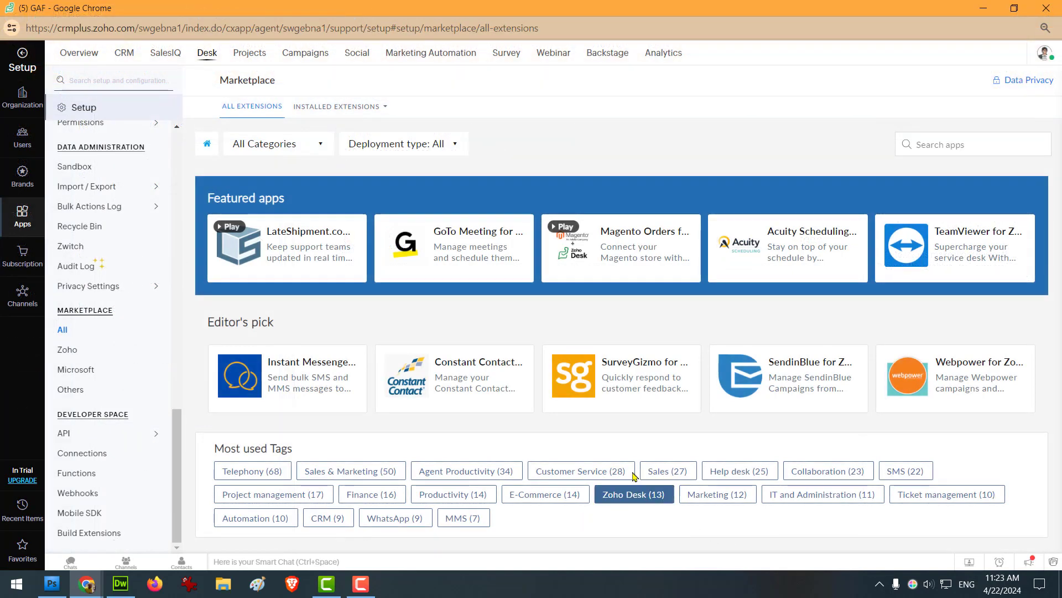
{"action": "left_click", "coordinate": [440, 144]}
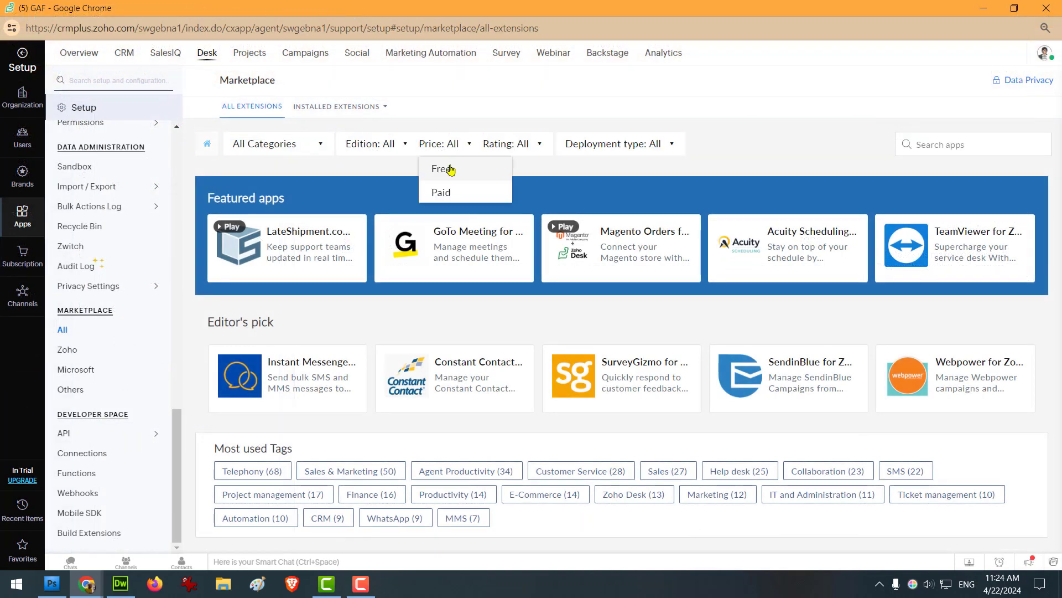
{"action": "left_click", "coordinate": [463, 193]}
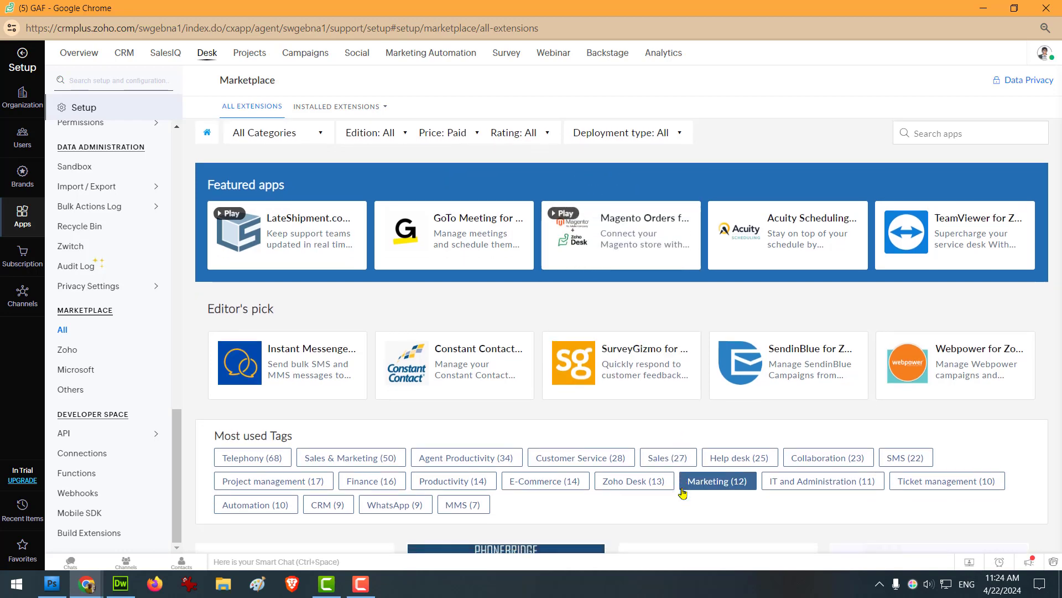
{"action": "scroll", "coordinate": [498, 470], "scroll_direction": "down", "scroll_amount": 1}
{"action": "scroll", "coordinate": [327, 459], "scroll_direction": "down", "scroll_amount": 3}
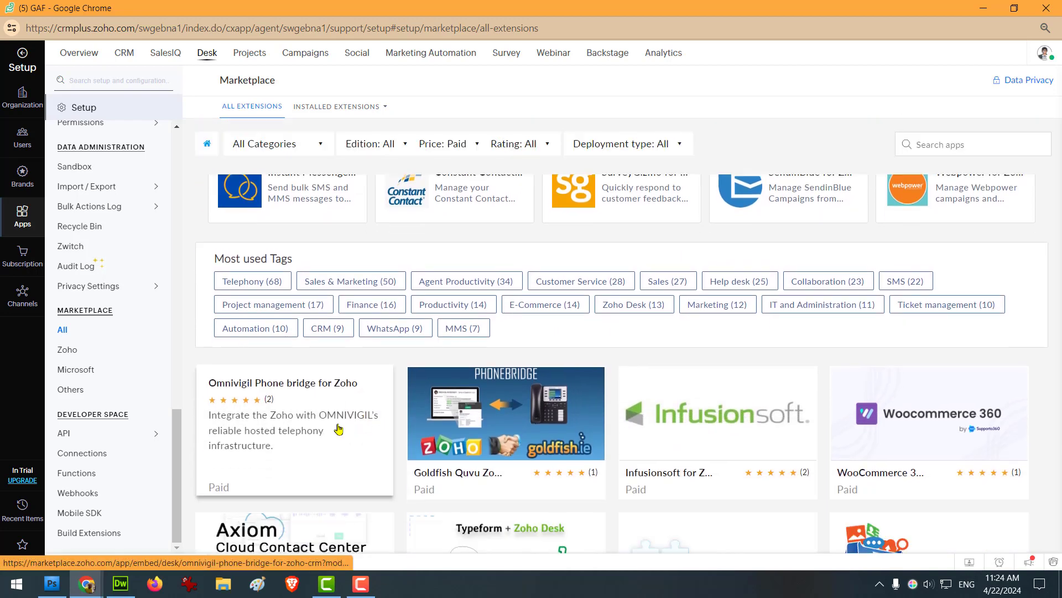
{"action": "scroll", "coordinate": [390, 421], "scroll_direction": "down", "scroll_amount": 9}
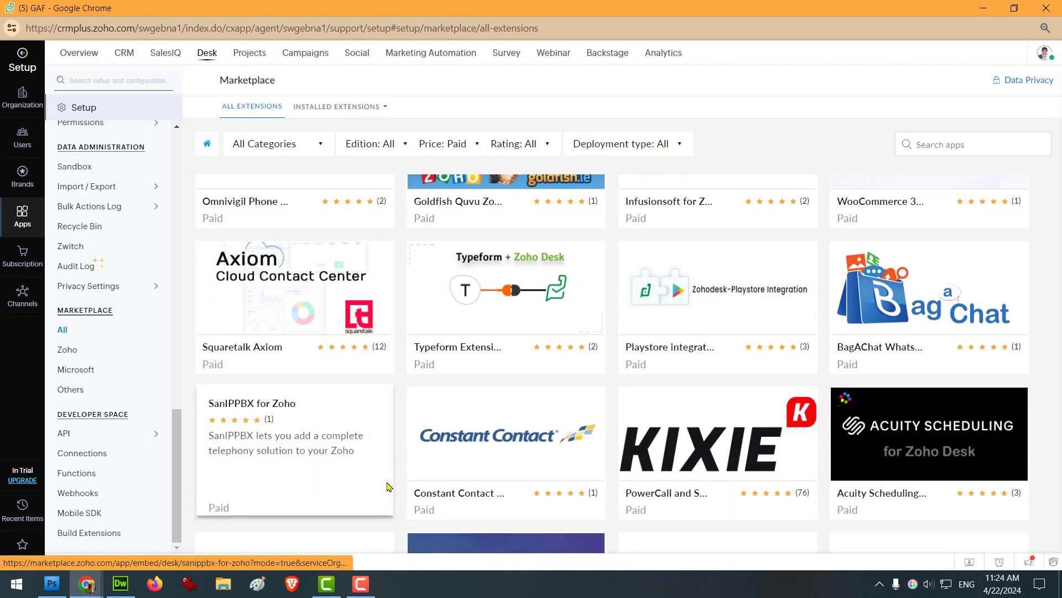
{"action": "scroll", "coordinate": [389, 487], "scroll_direction": "down", "scroll_amount": 10}
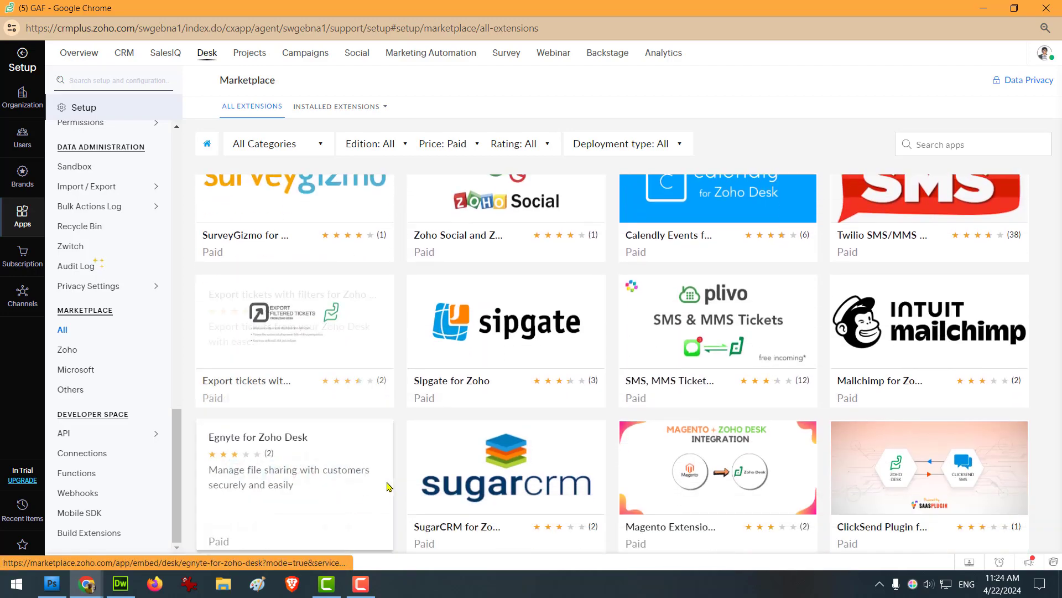
{"action": "scroll", "coordinate": [389, 487], "scroll_direction": "down", "scroll_amount": 3}
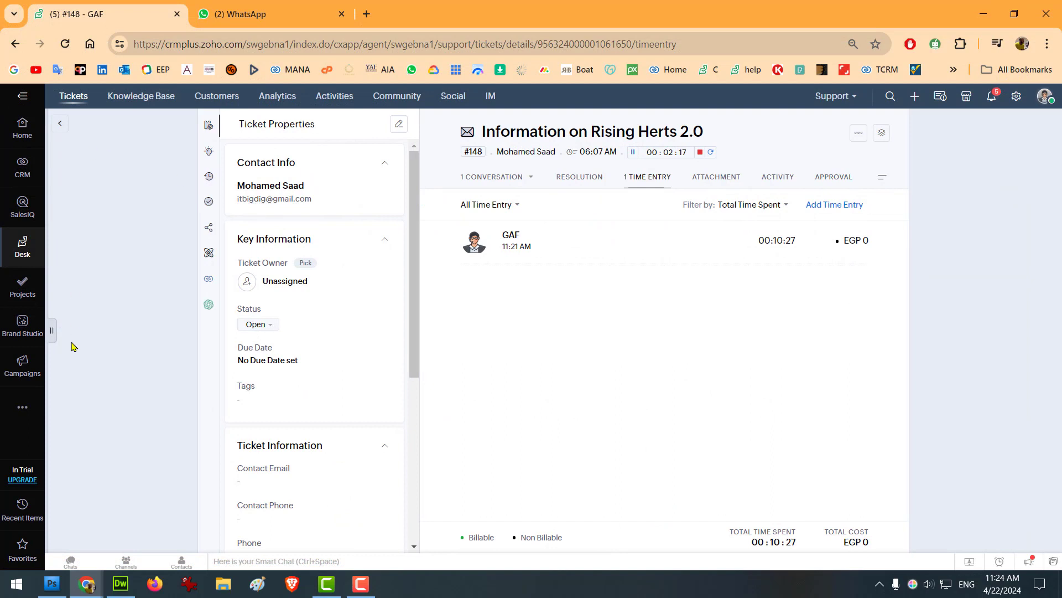
Reveal the ticket list beside the open ticket, pin it in place and unpin it
{"action": "left_click", "coordinate": [51, 330]}
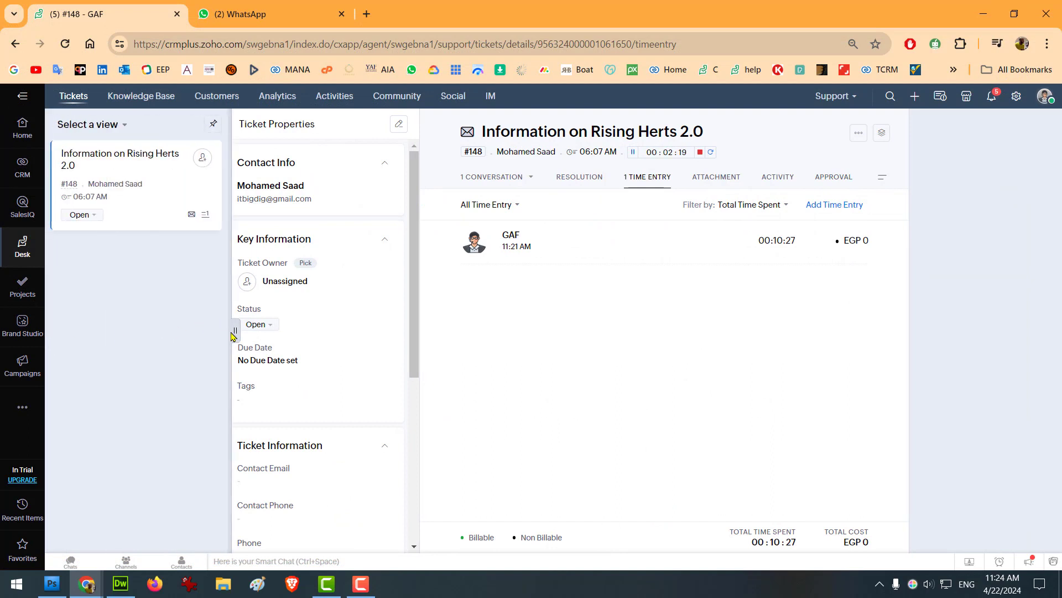
{"action": "left_click", "coordinate": [213, 123]}
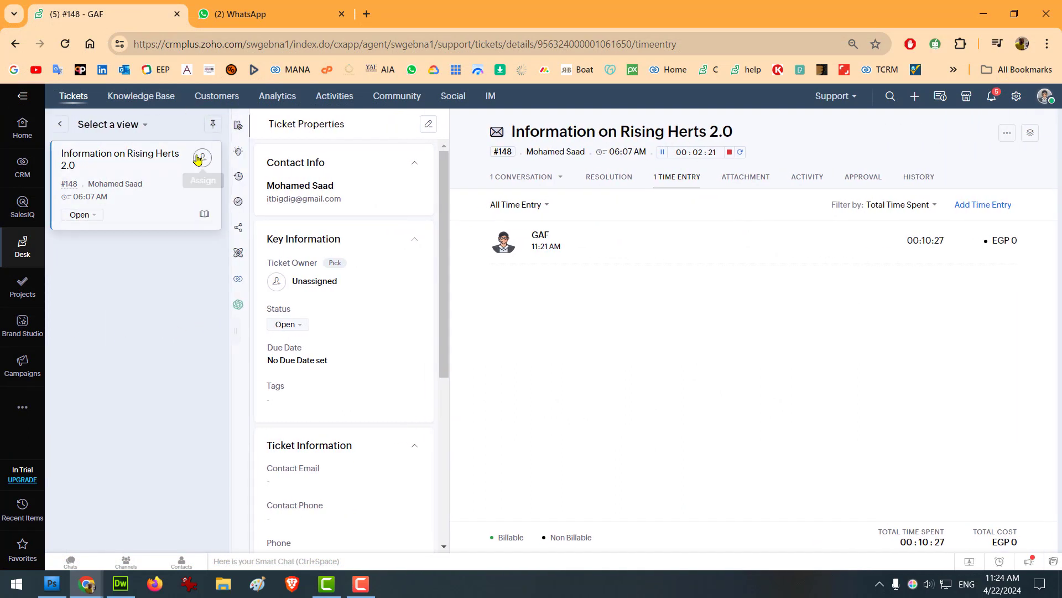
{"action": "left_click", "coordinate": [213, 123]}
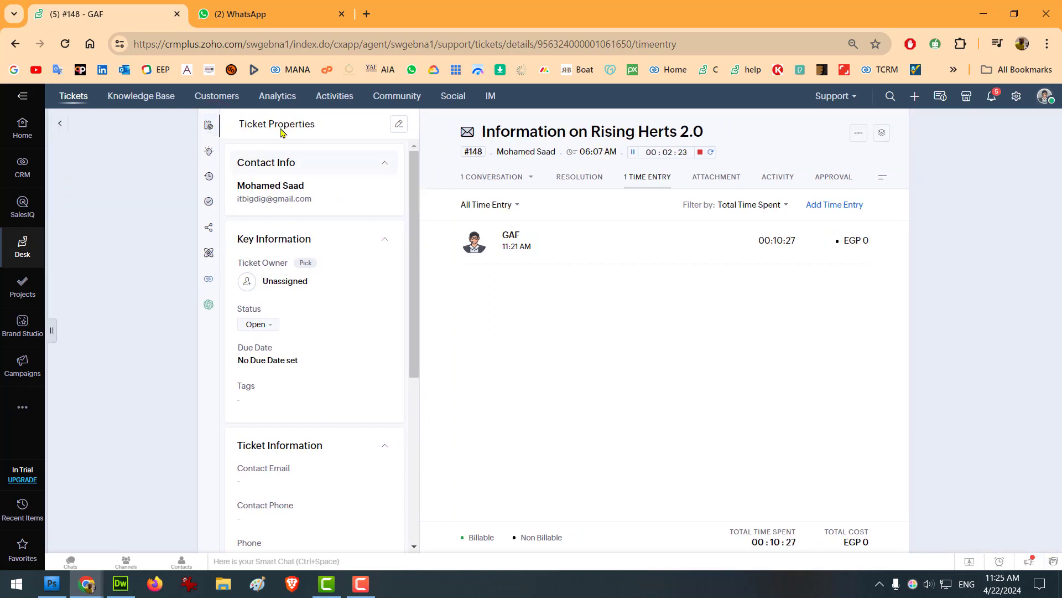
Toggle the extensions pane of the open ticket
{"action": "left_click", "coordinate": [881, 143]}
{"action": "left_click", "coordinate": [835, 136]}
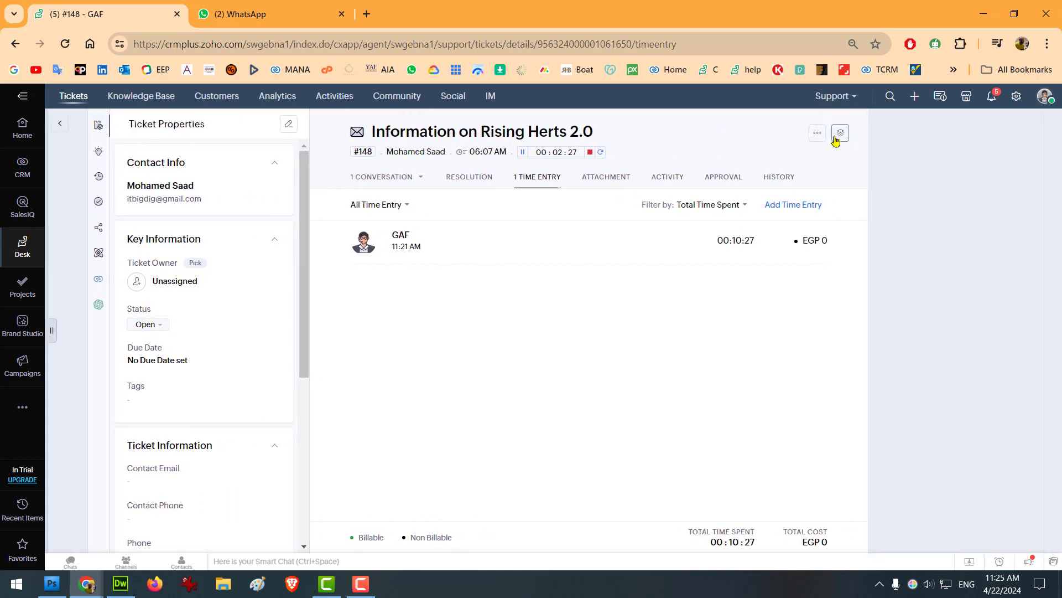